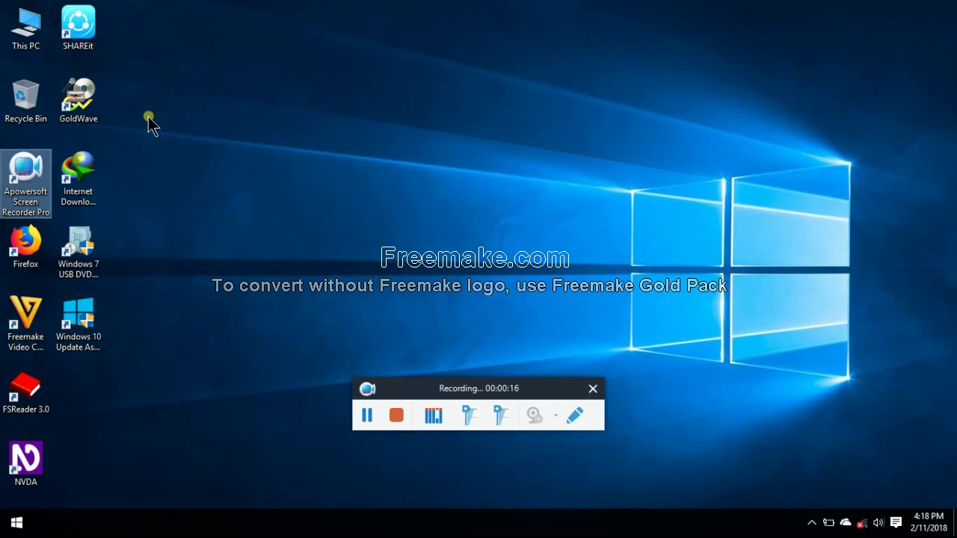
- Open the soft folder on the IMPORTANT disk (E:) in File Explorer
click(148, 118)
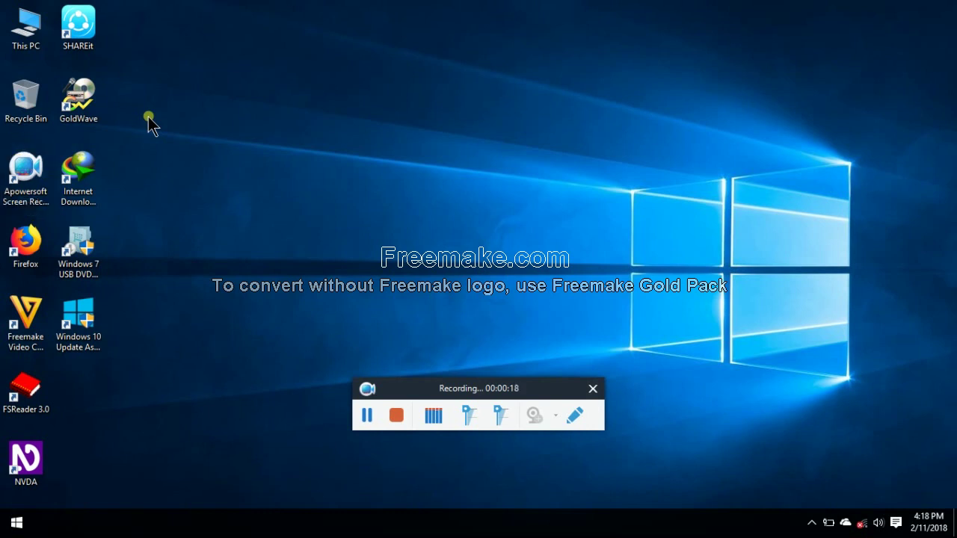
key(super+e)
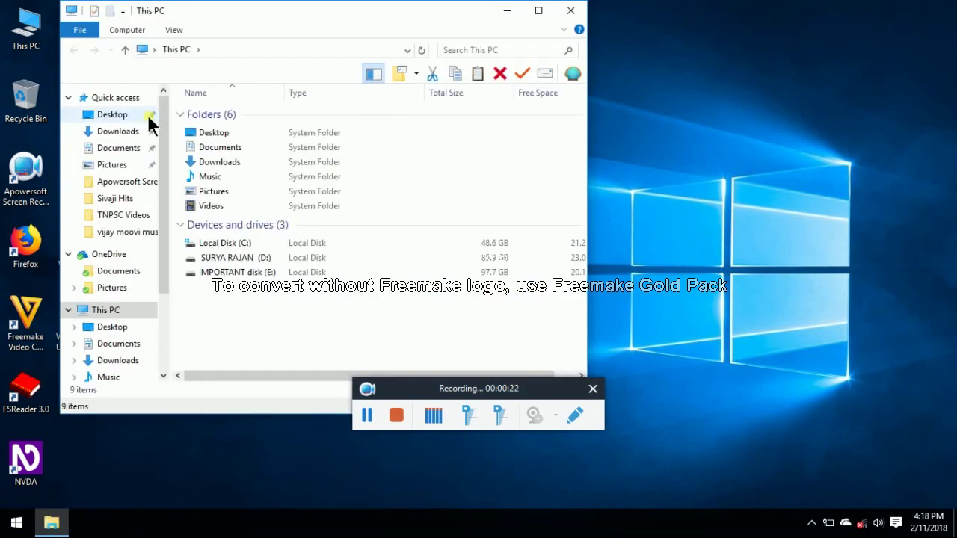
key(End)
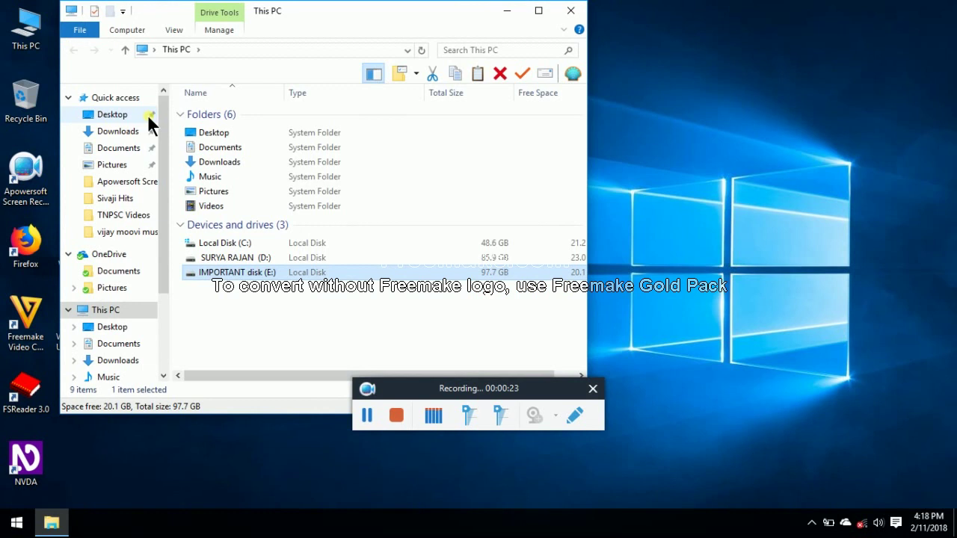
key(Return)
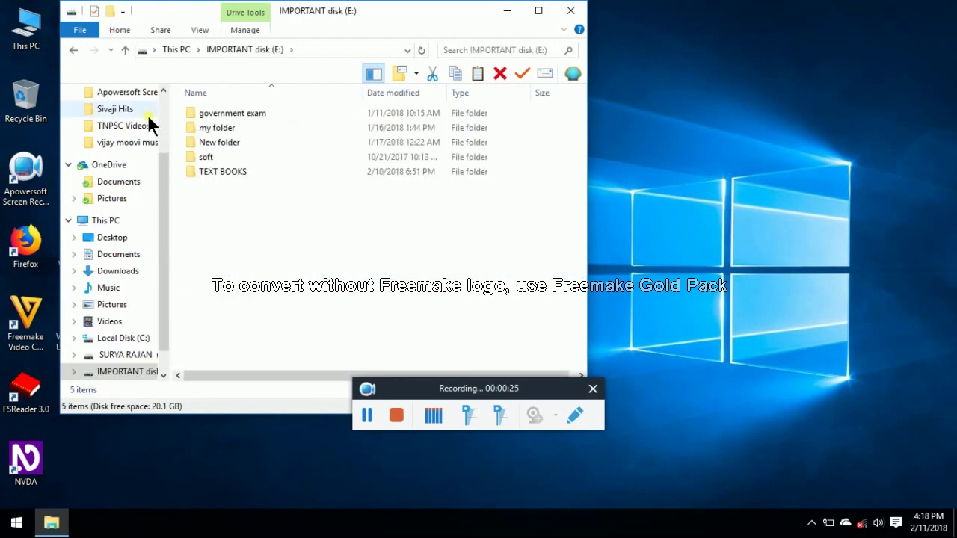
key(s)
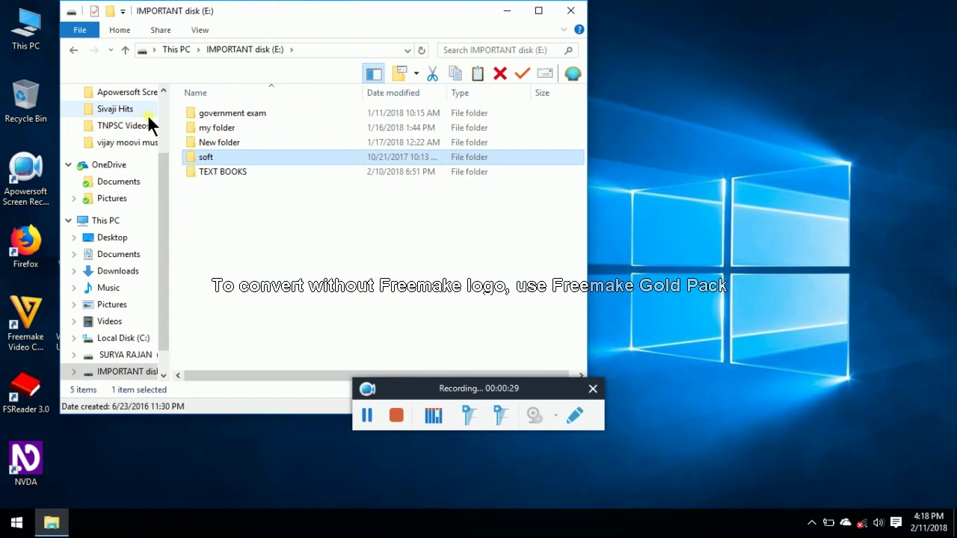
key(Return)
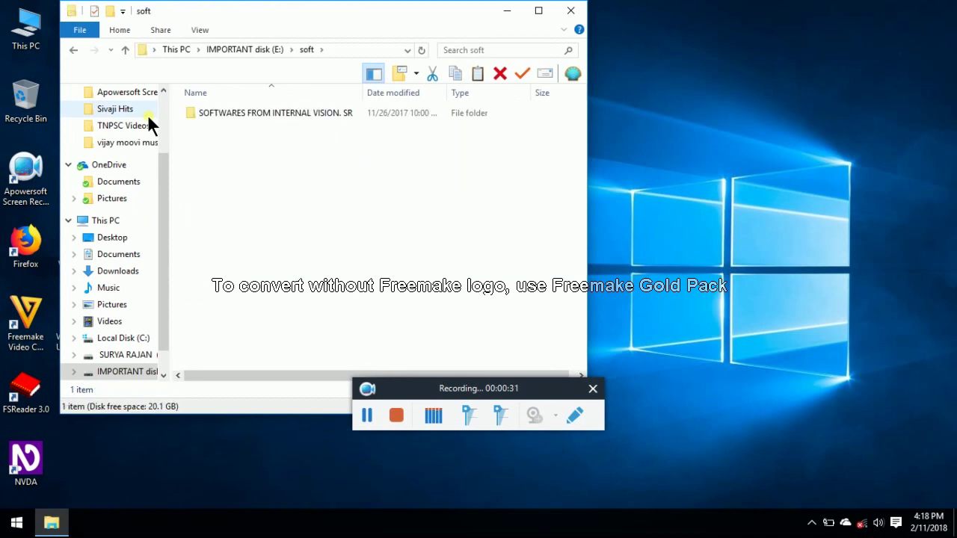
- Open the M S Office 2007 folder through SOFTWARES FROM INTERNAL VISION. SR, my soft (2) and Office Softwares
key(Down)
key(Return)
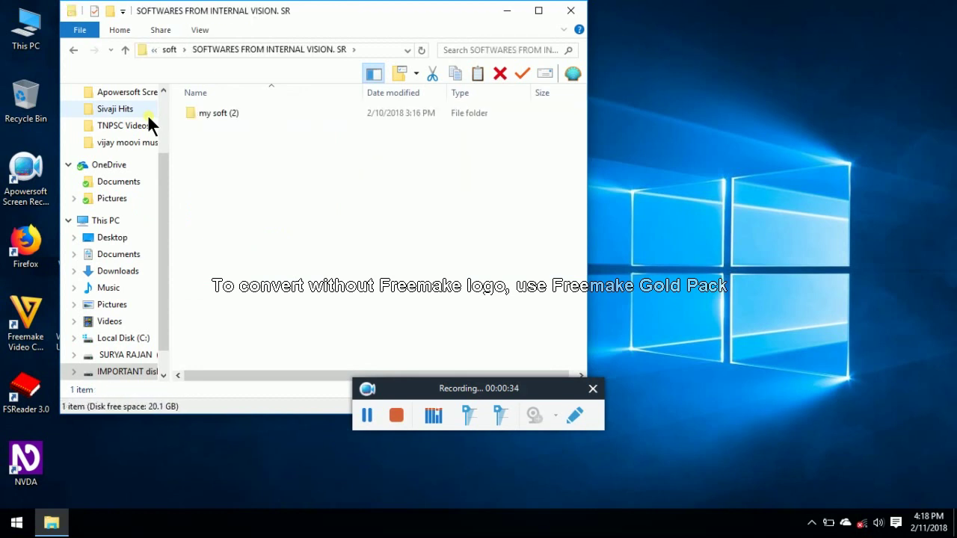
key(Down)
key(Return)
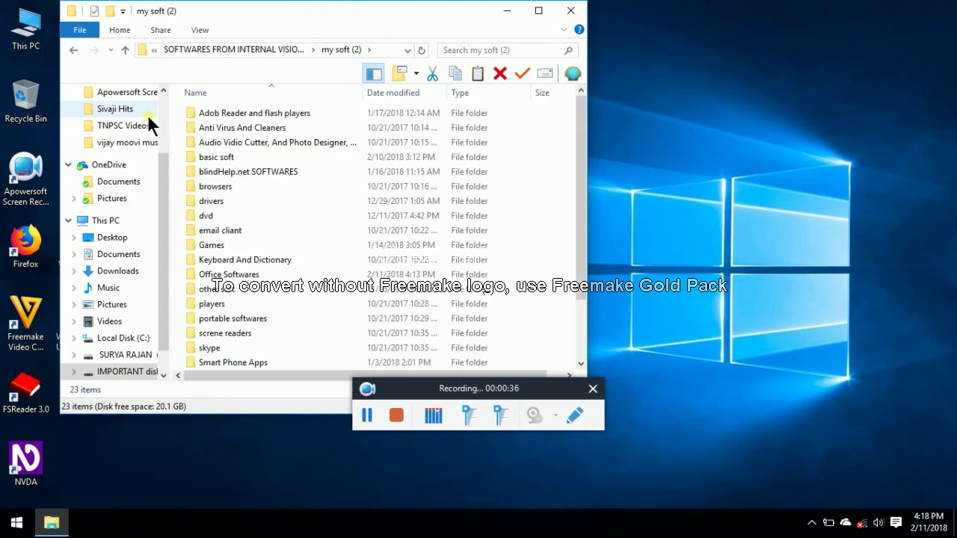
key(o)
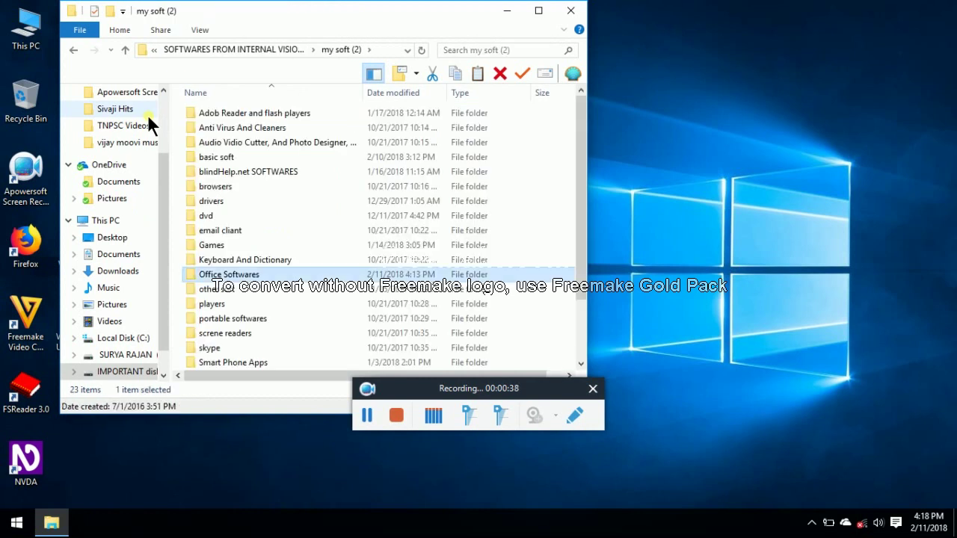
key(Return)
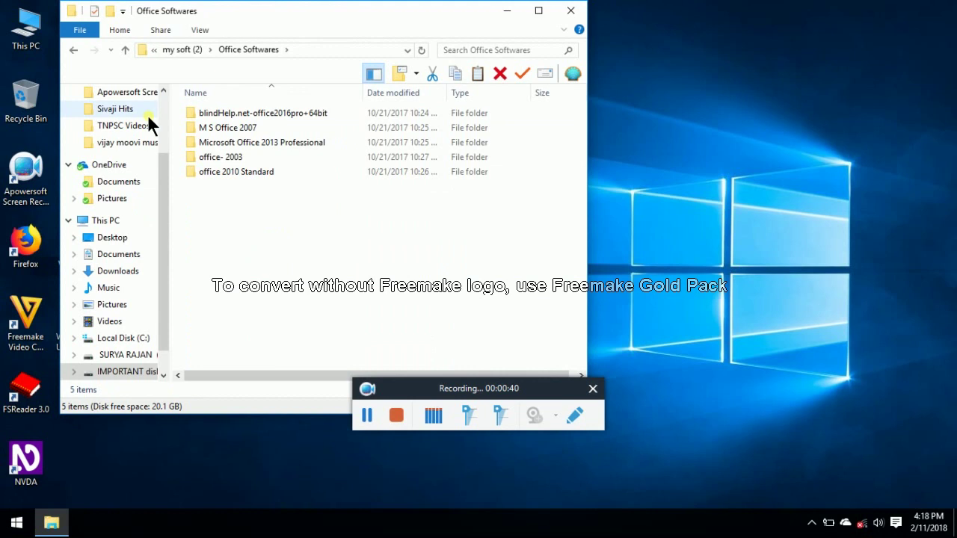
key(m)
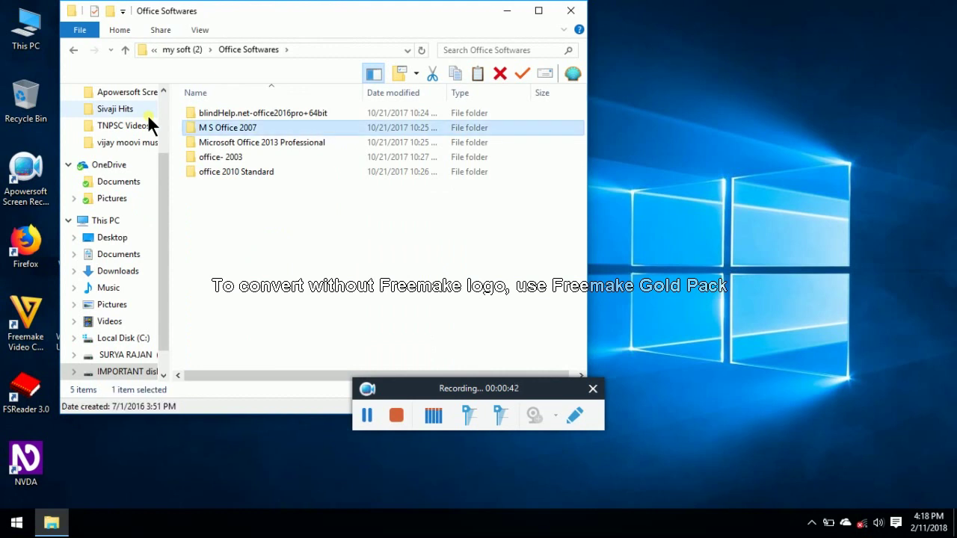
key(Return)
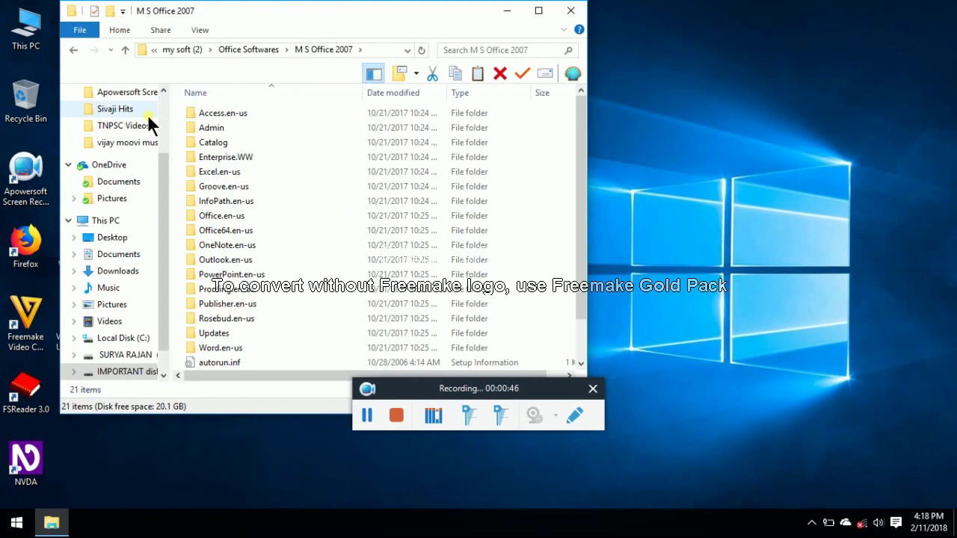
- Run setup.exe from the M S Office 2007 folder to start the Office installer
key(w)
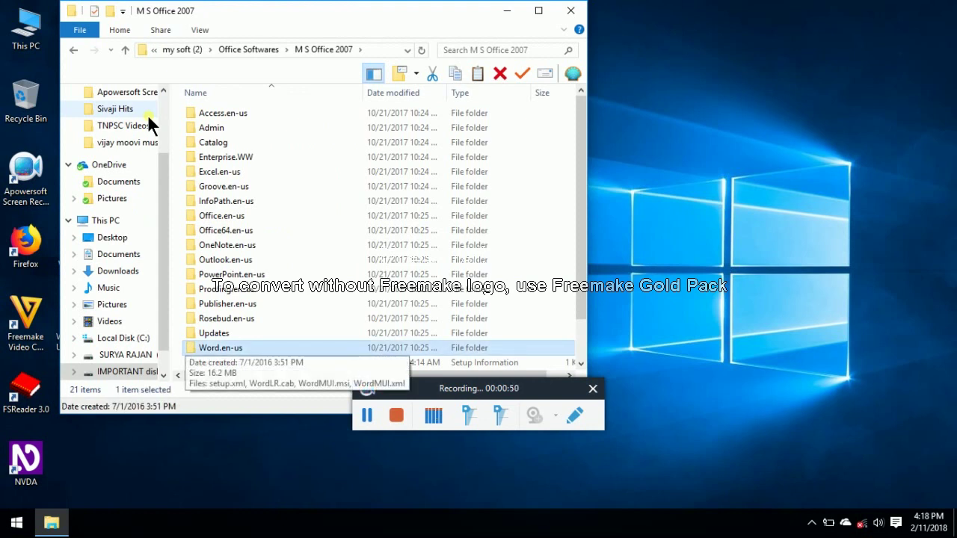
key(s)
key(s)
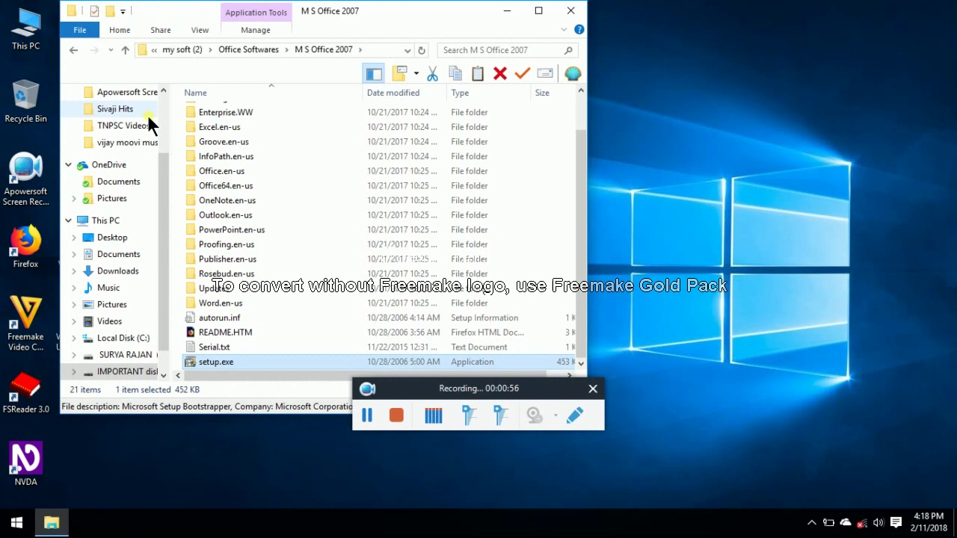
key(Return)
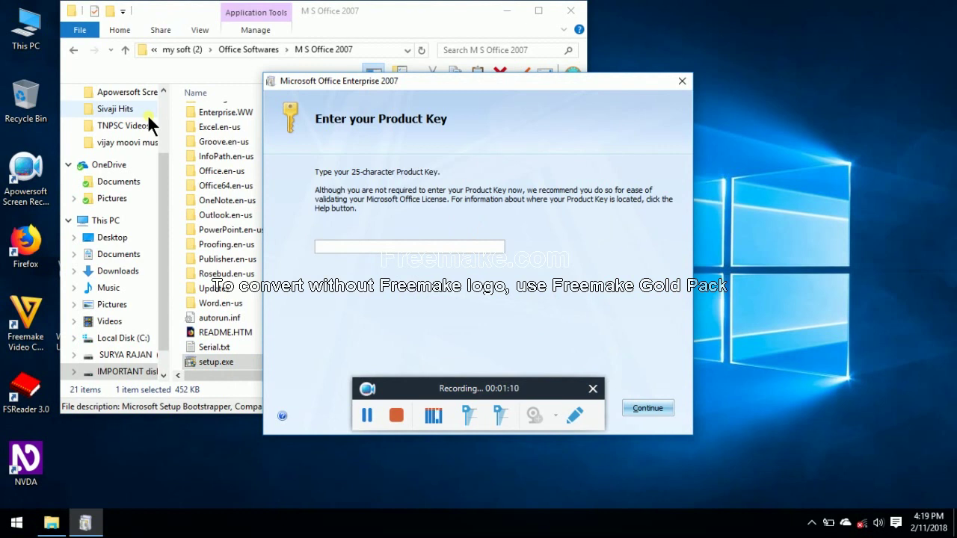
- Switch back to the M S Office 2007 folder window and open Serial.txt in Notepad
key(alt+Tab)
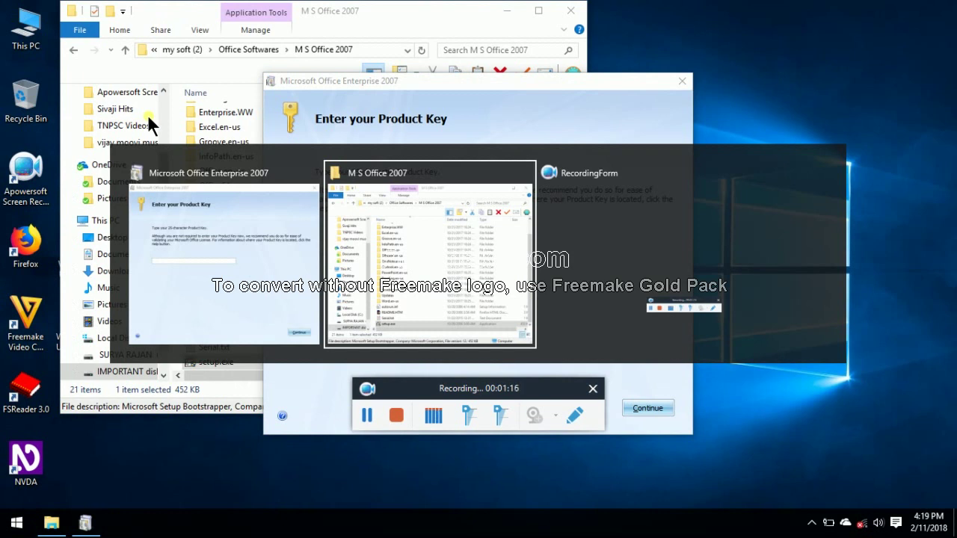
key(alt+Tab)
key(alt+Tab)
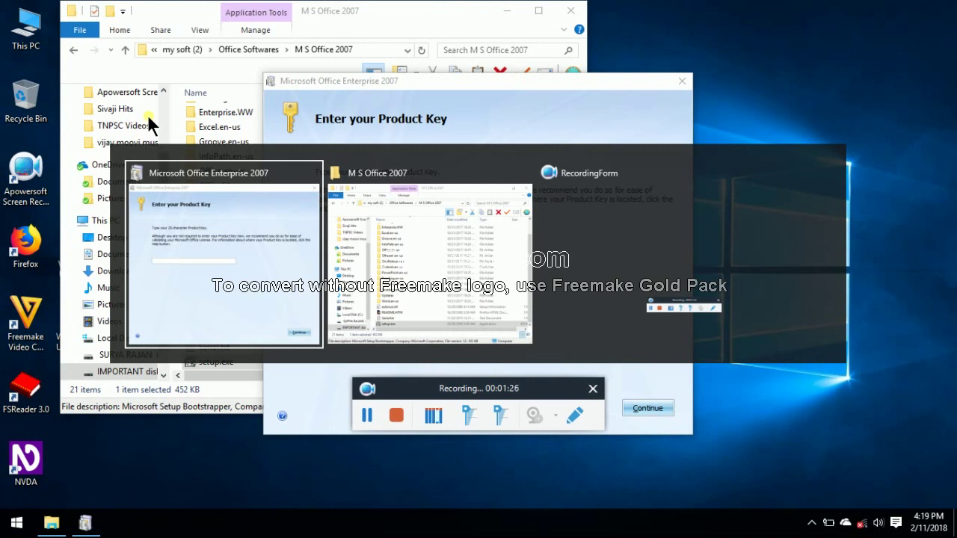
key(alt+Tab)
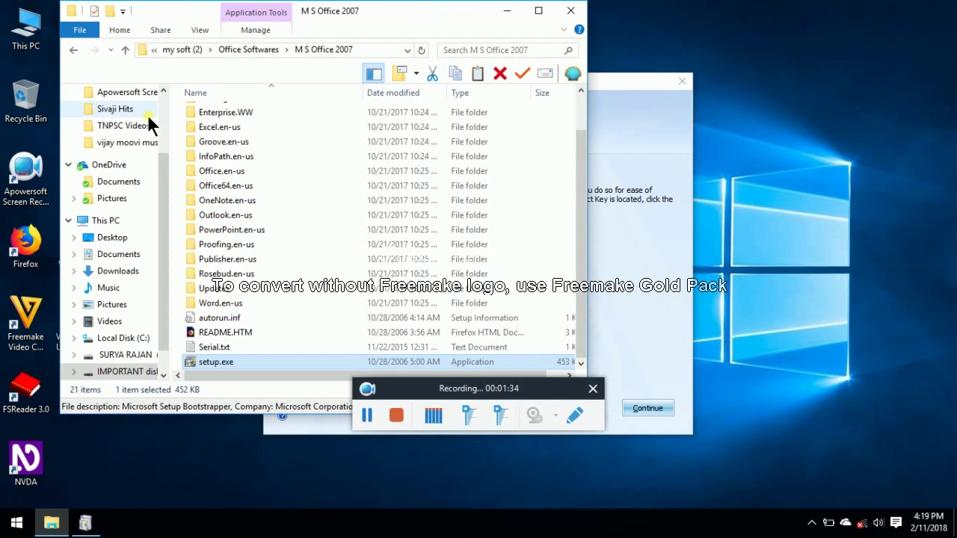
key(Up)
key(Return)
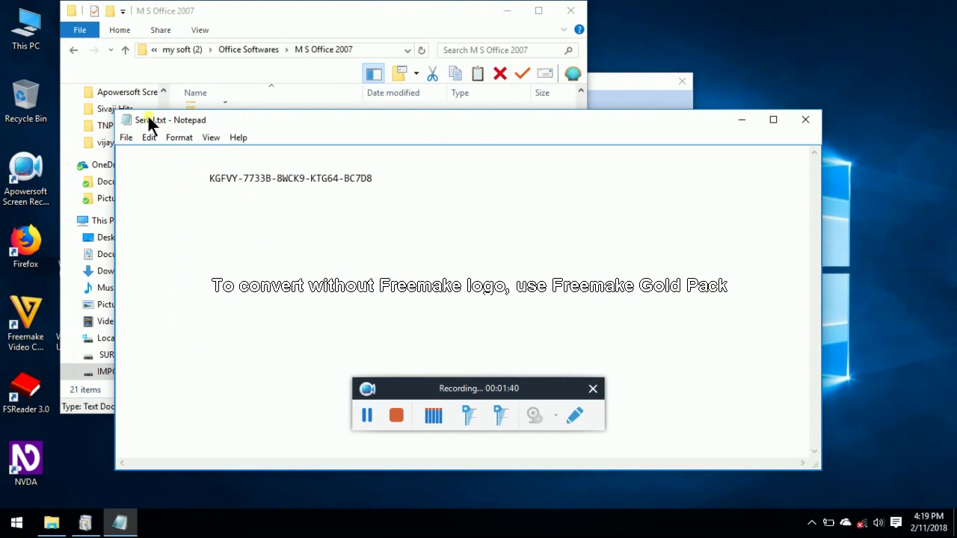
- Select the whole product key line with its leading blanks in Serial.txt and switch to the Office setup window
key(Down)
key(Down)
key(ctrl+shift+Right)
key(ctrl+shift+Right)
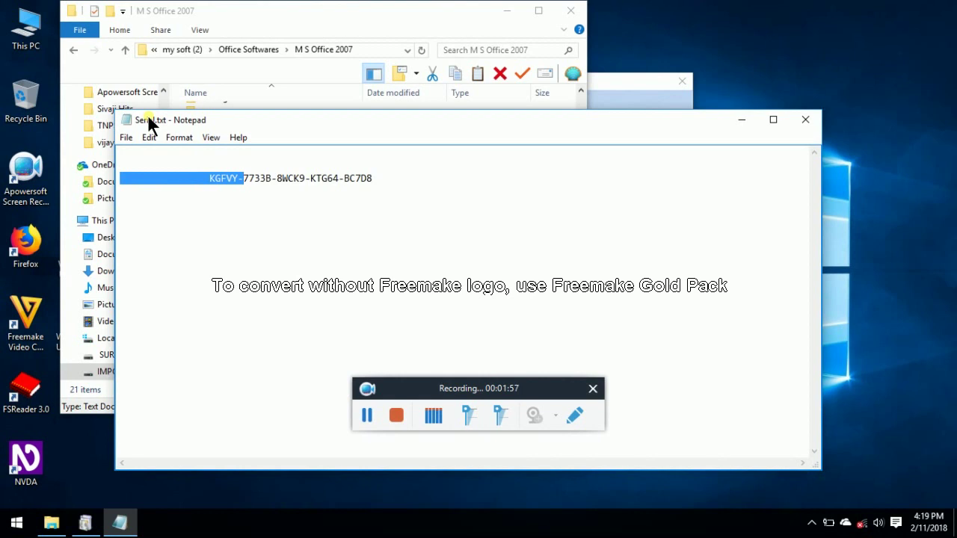
key(ctrl+shift+Right)
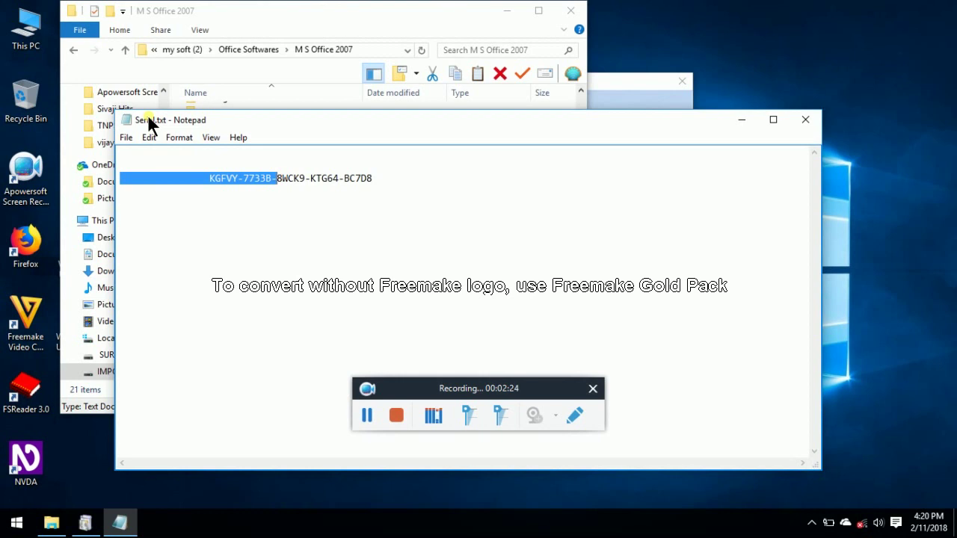
key(ctrl+shift+Right)
key(ctrl+shift+Right)
key(ctrl+shift+Right)
key(ctrl+shift+Right)
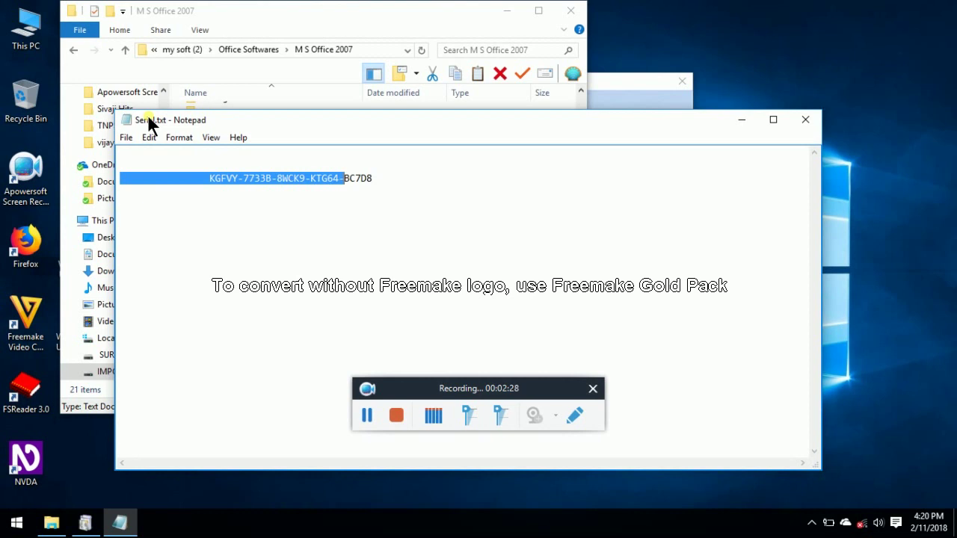
key(ctrl+shift+Right)
key(ctrl+shift+Right)
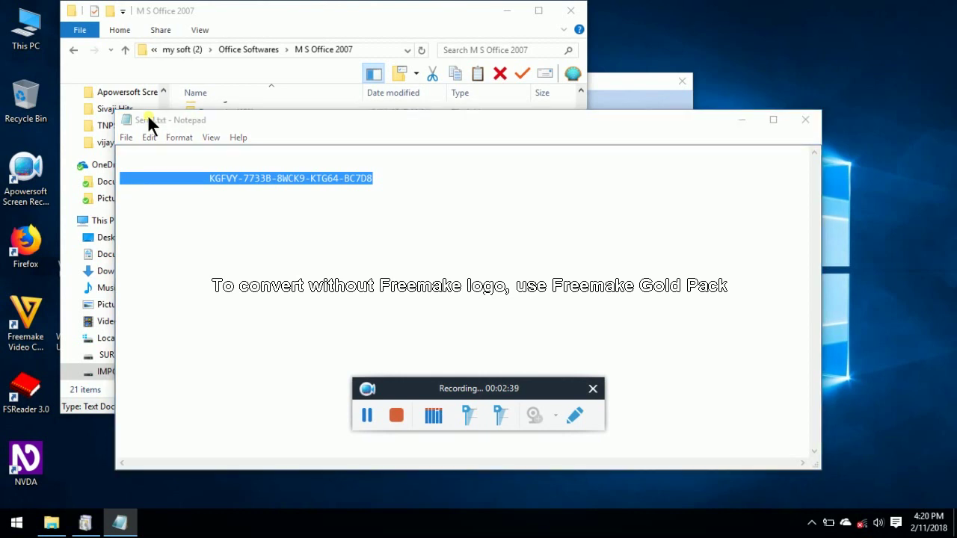
key(Escape)
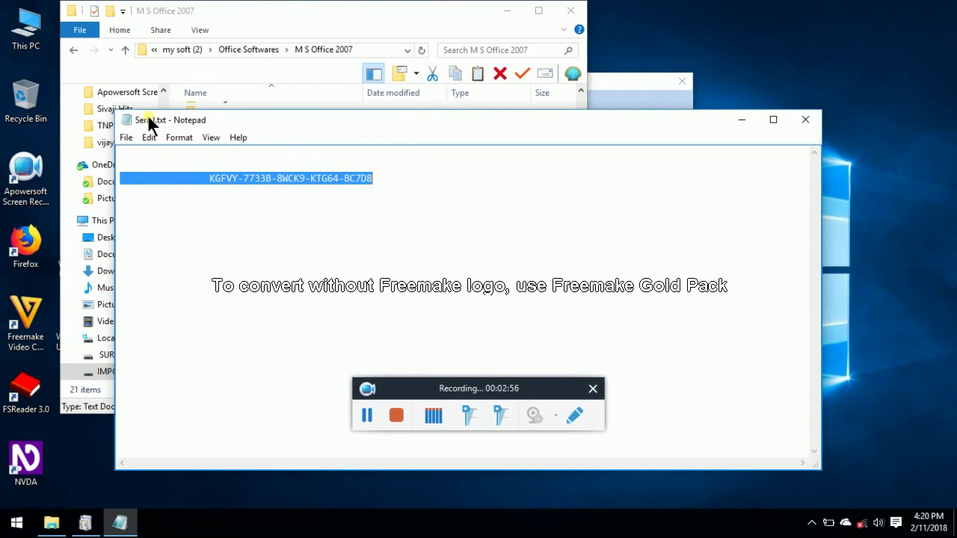
key(alt+Tab)
key(alt+Tab)
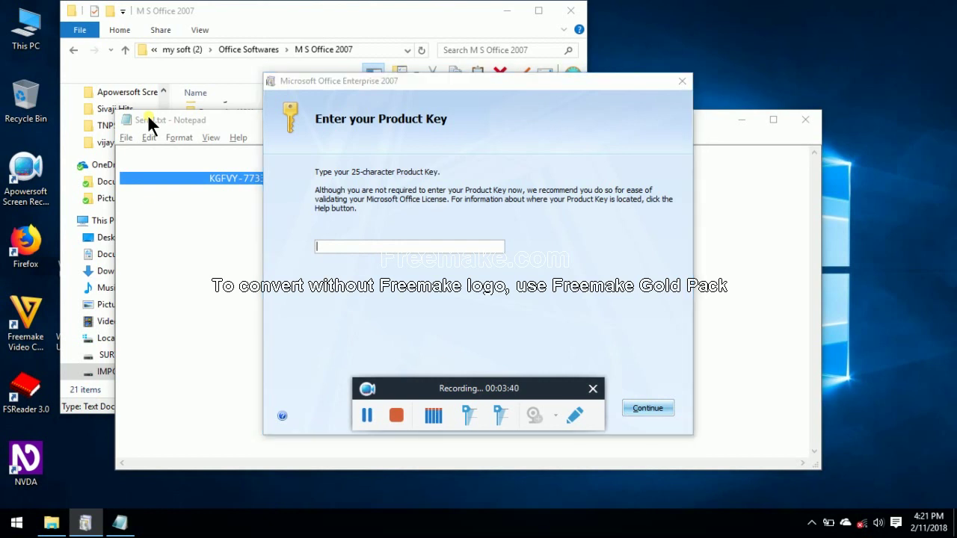
- Return to Serial.txt in Notepad and remove the blank space in front of the product key
key(alt+Tab)
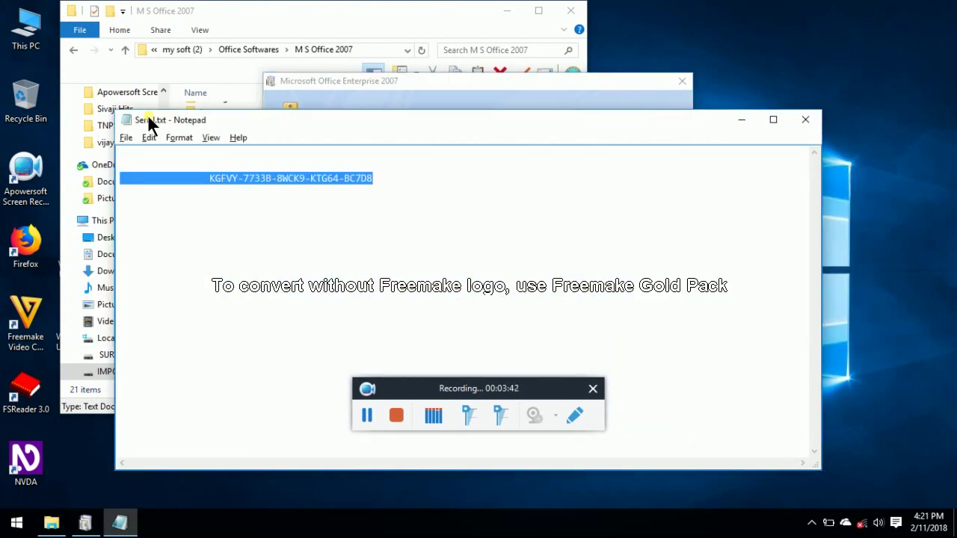
key(Left)
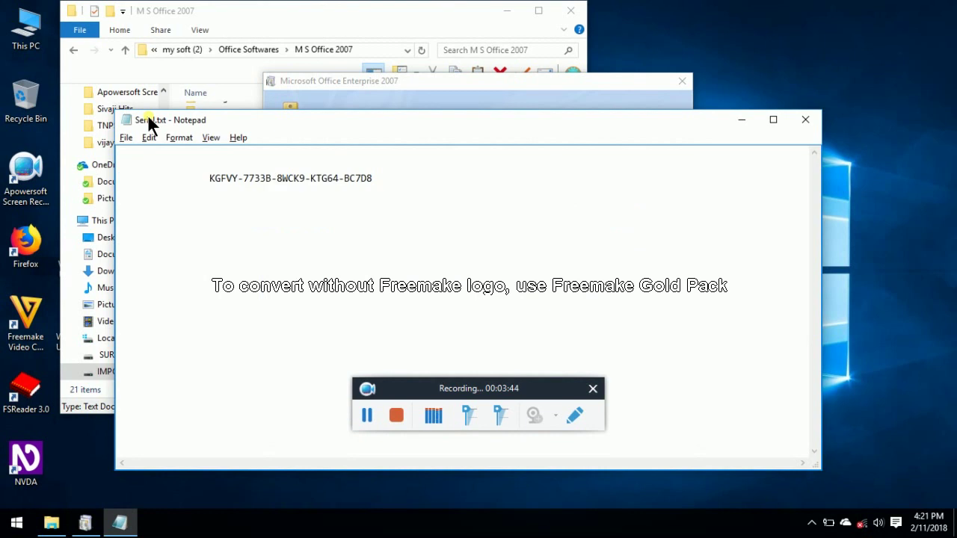
key(Right)
key(BackSpace)
key(BackSpace)
key(BackSpace)
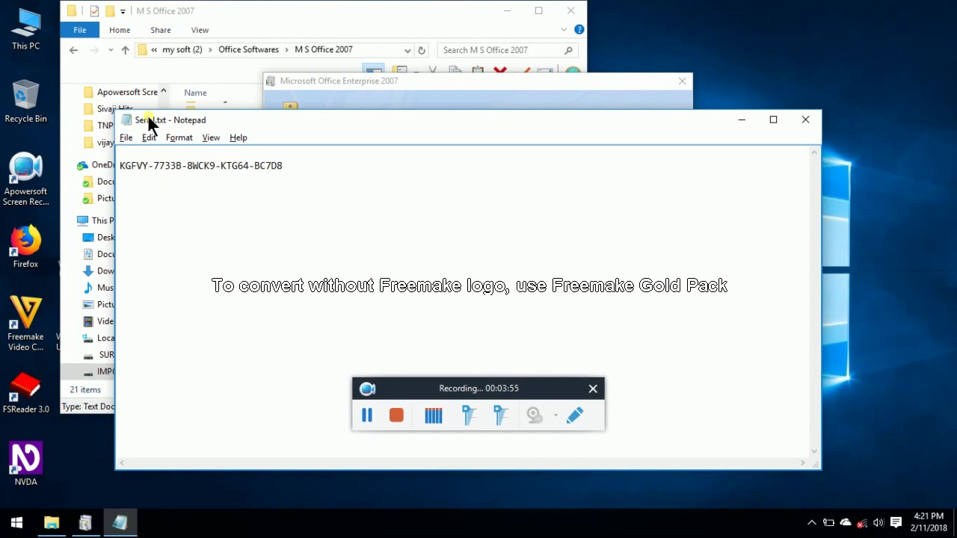
- Select the complete product key in Serial.txt and copy it
key(ctrl+shift+Right)
key(ctrl+shift+Right)
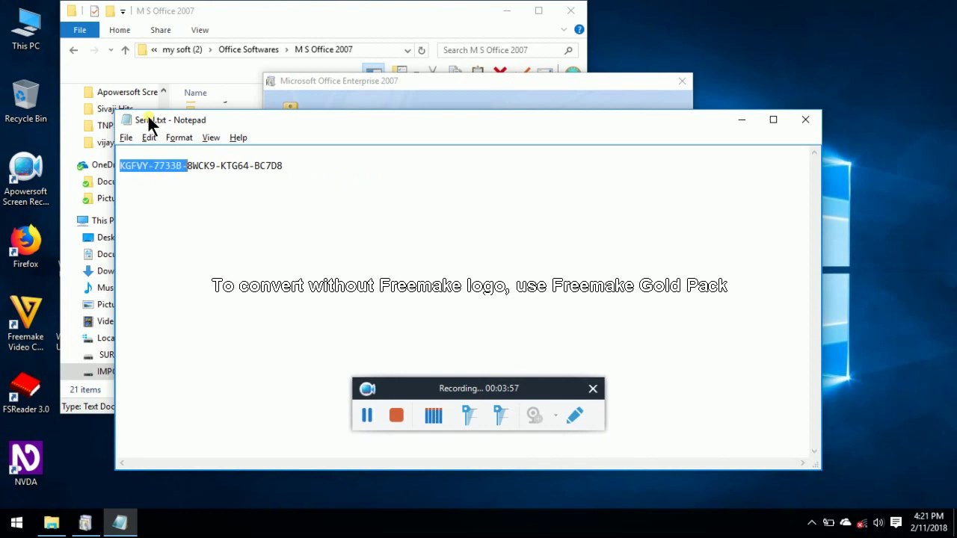
key(shift+Right)
key(shift+Right)
key(shift+Right)
key(shift+Right)
key(shift+Right)
key(shift+Right)
key(shift+Right)
key(shift+Right)
key(shift+Right)
key(shift+Right)
key(shift+Right)
key(shift+Right)
key(shift+End)
key(ctrl+c)
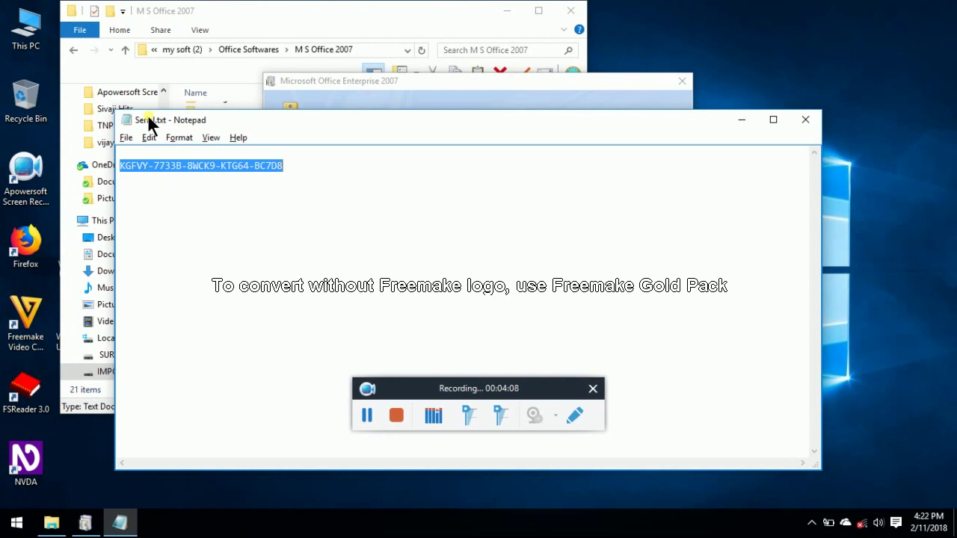
- Switch to the Office Enterprise 2007 setup, paste the copied product key into its field and continue to the license terms
key(alt+Tab)
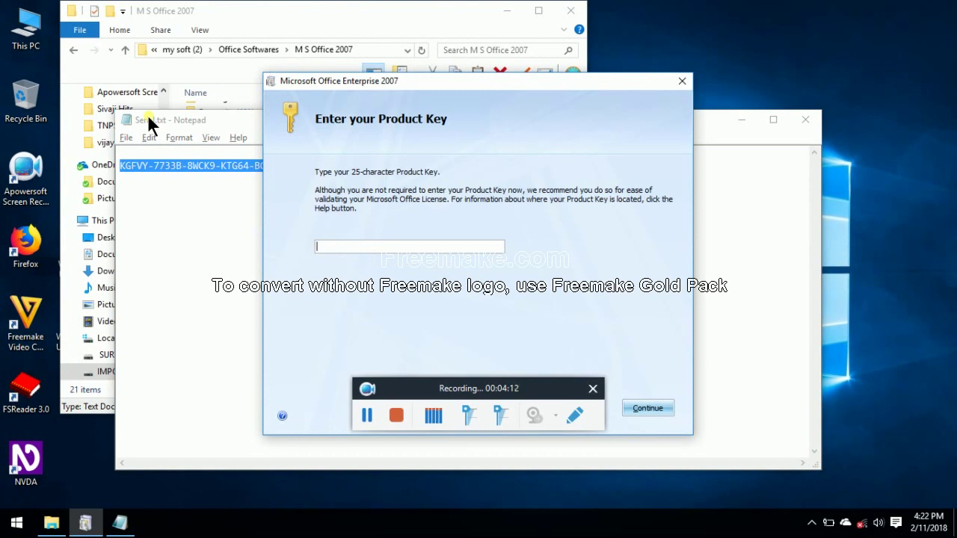
key(ctrl+v)
key(ctrl+a)
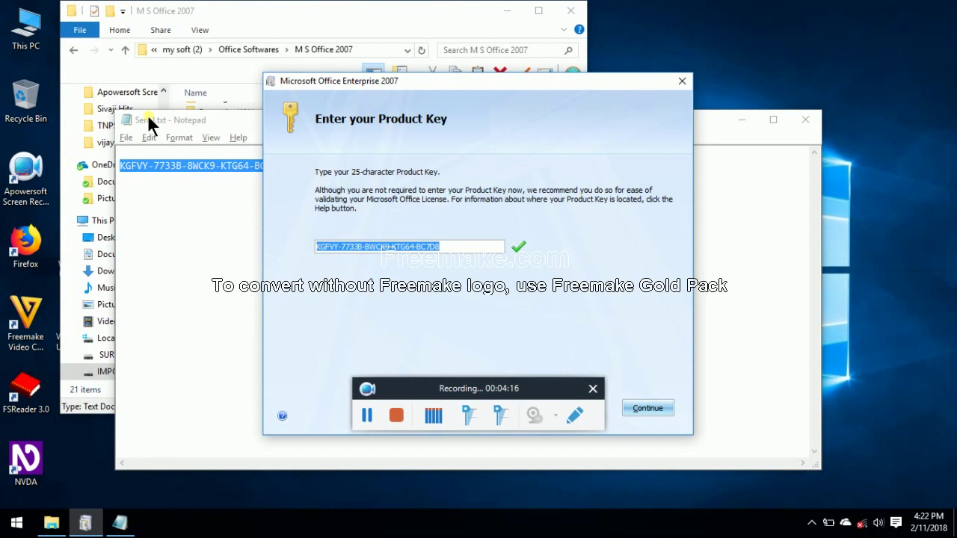
key(Home)
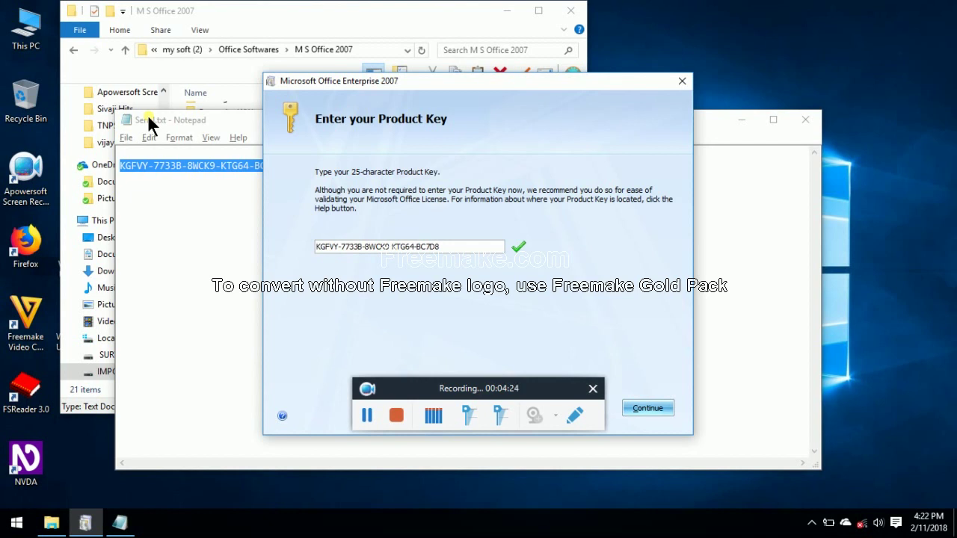
key(Return)
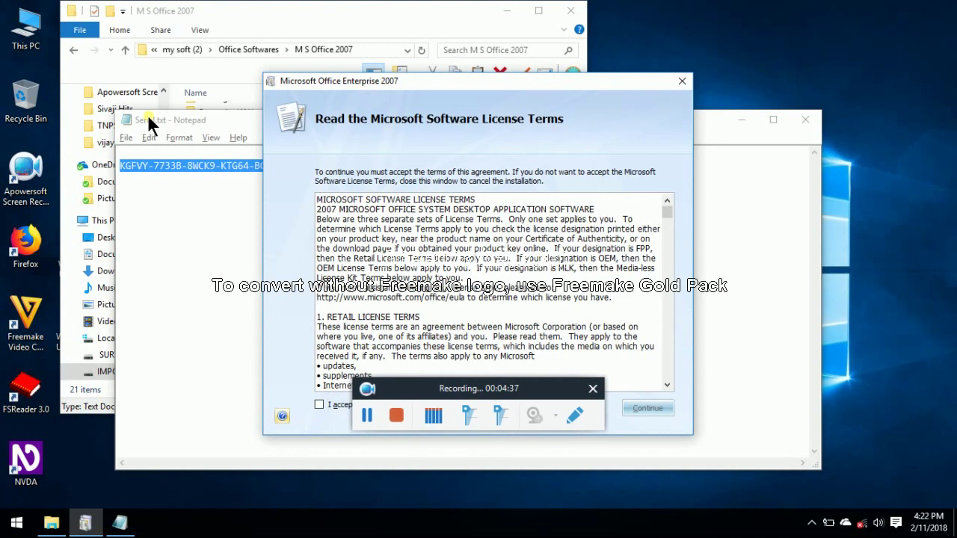
- Accept the Microsoft Software License Terms and continue to the choice of installation type
key(space)
key(Tab)
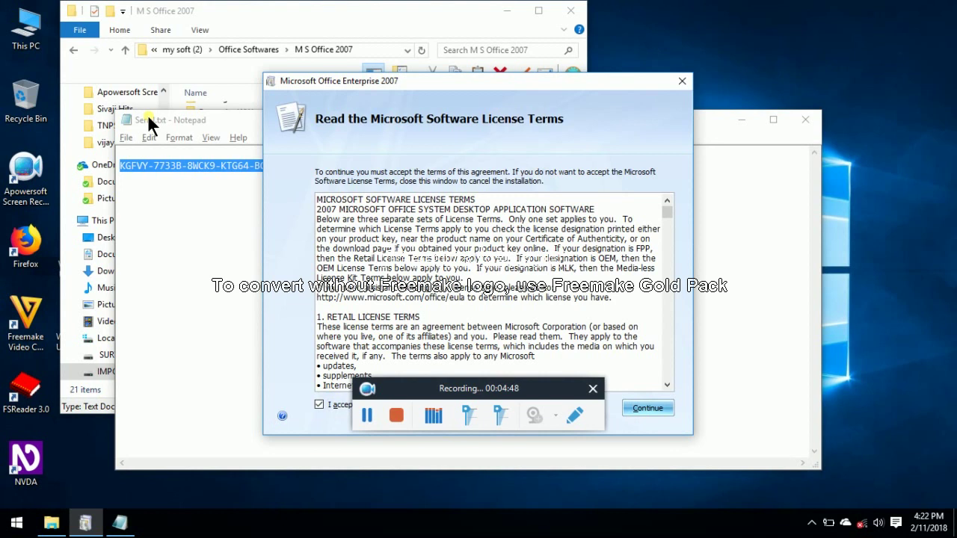
key(Tab)
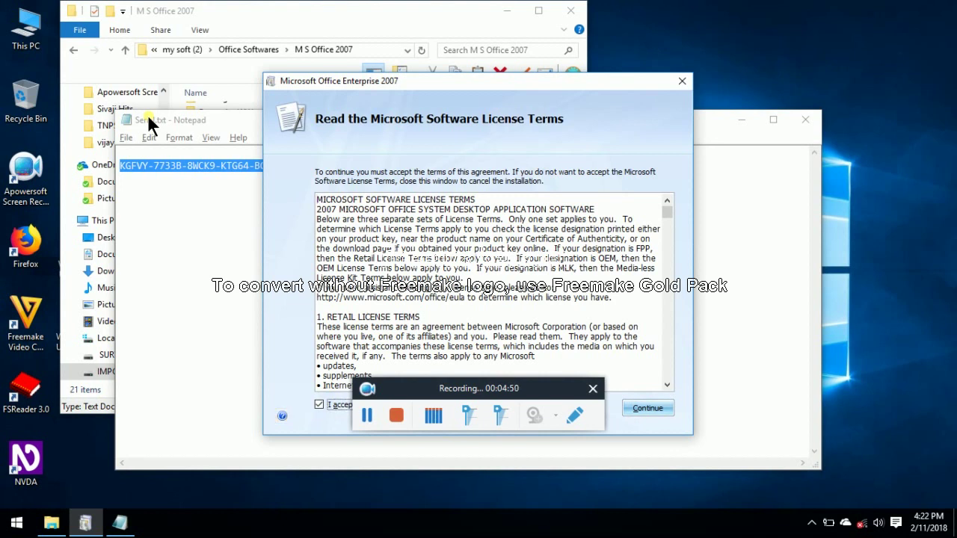
key(Tab)
key(Return)
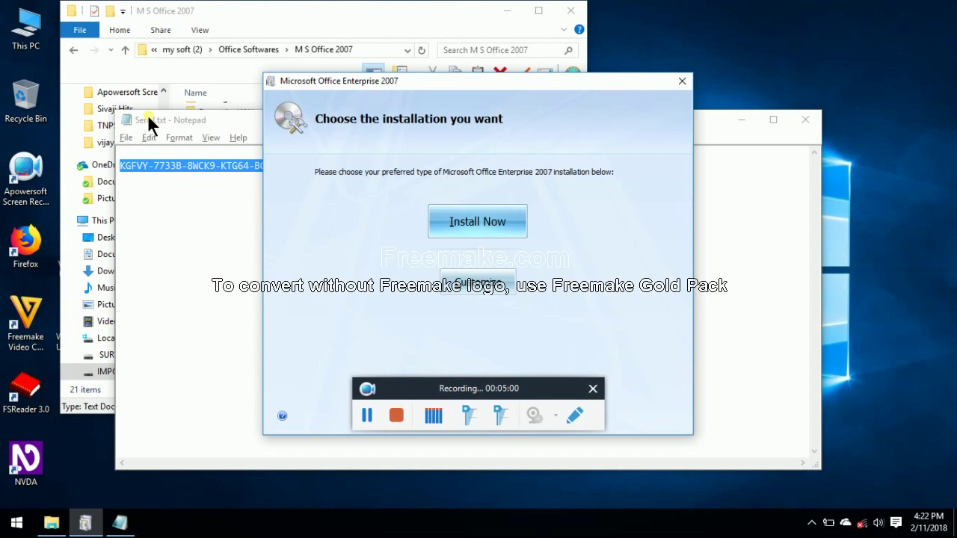
- Cancel the Office Enterprise 2007 setup at the installation type choice, confirm the cancellation and close the installer
key(Tab)
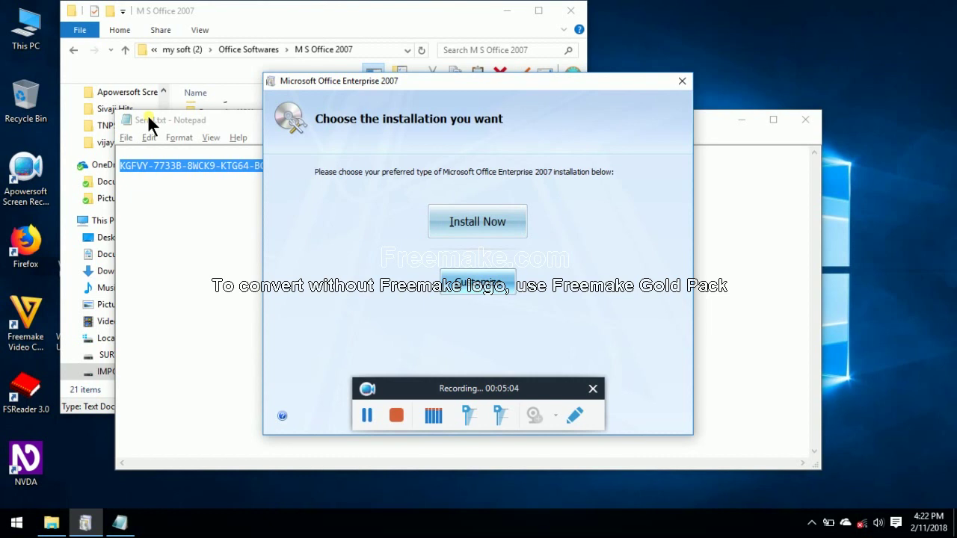
key(Tab)
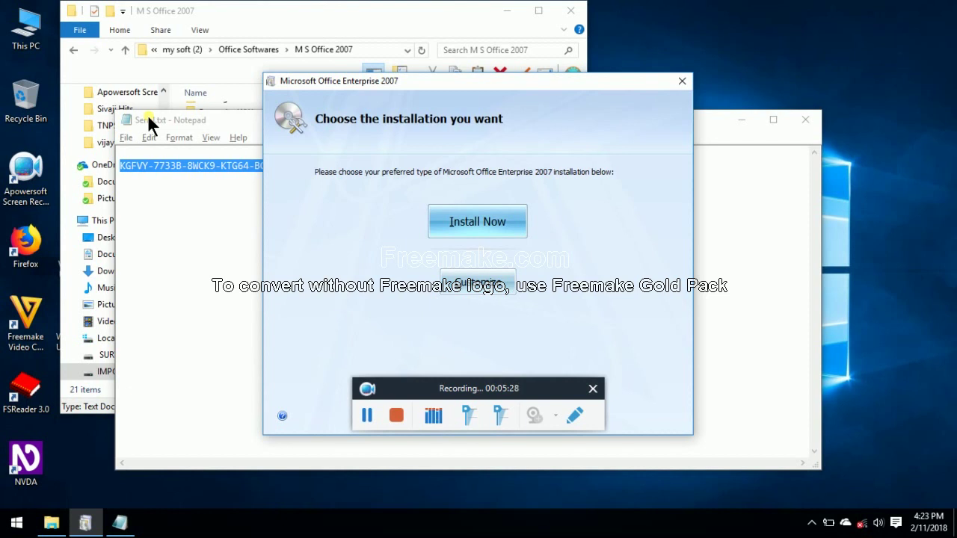
key(Escape)
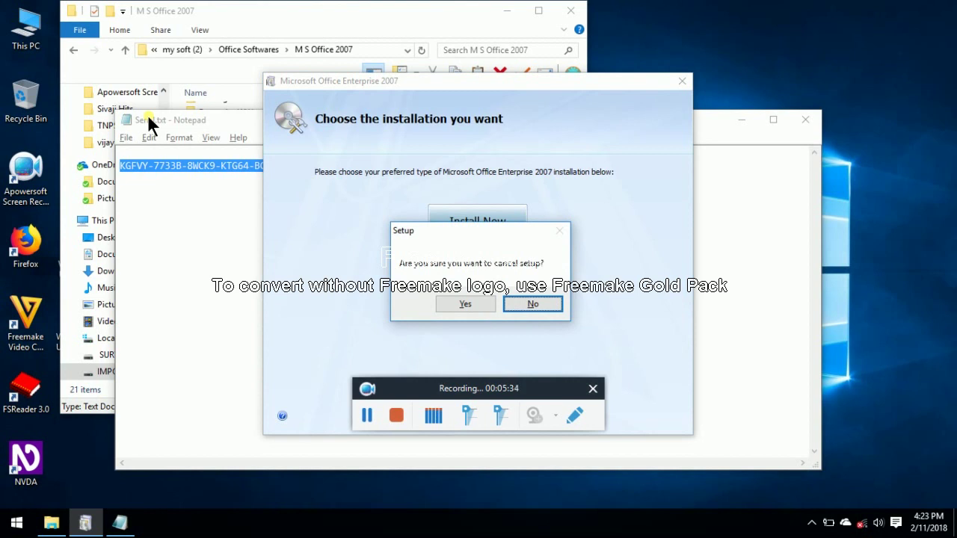
key(Left)
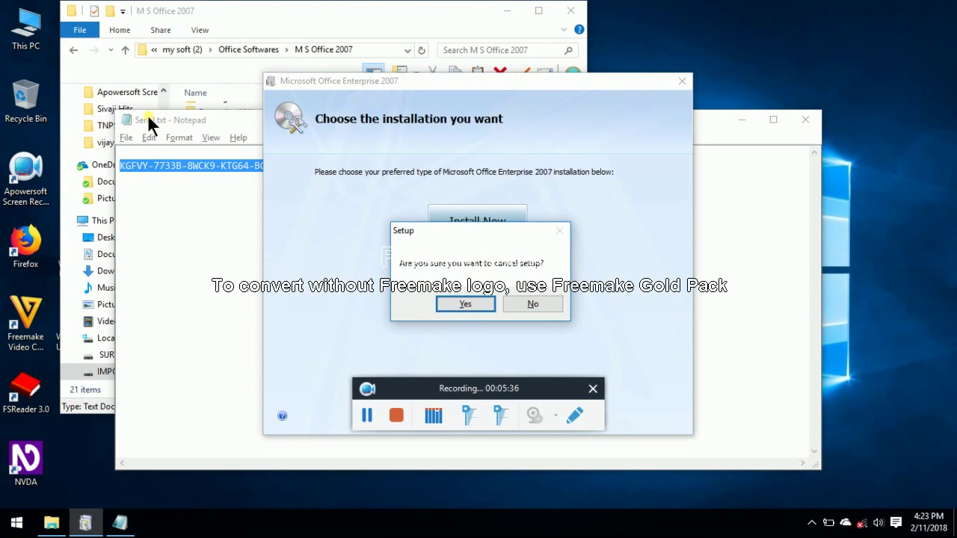
key(Return)
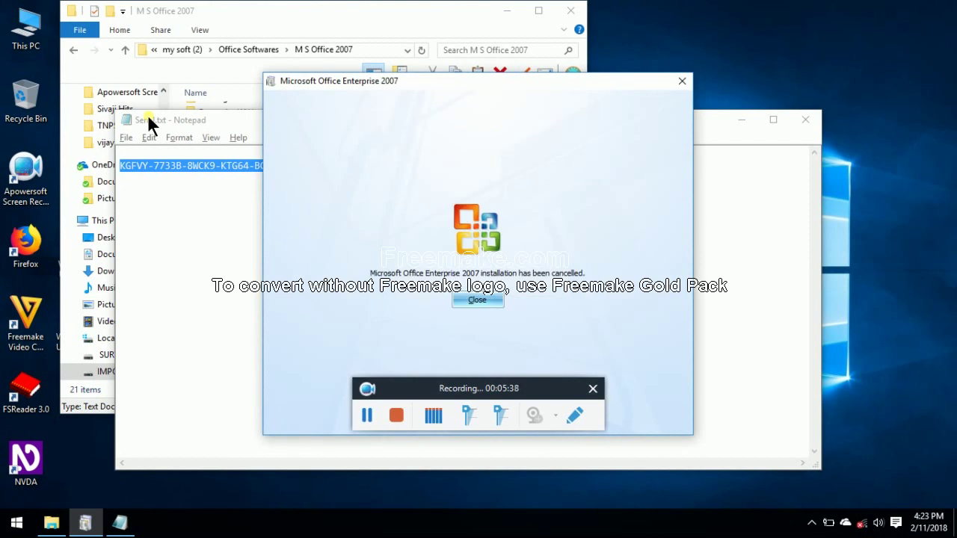
key(Return)
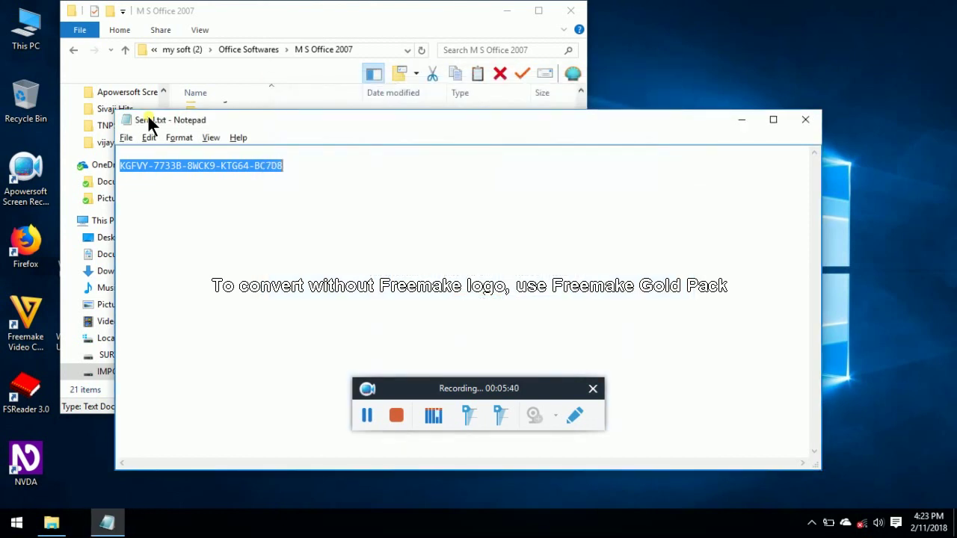
- Close Serial.txt with its changes saved and close the M S Office 2007 folder window
key(alt+F4)
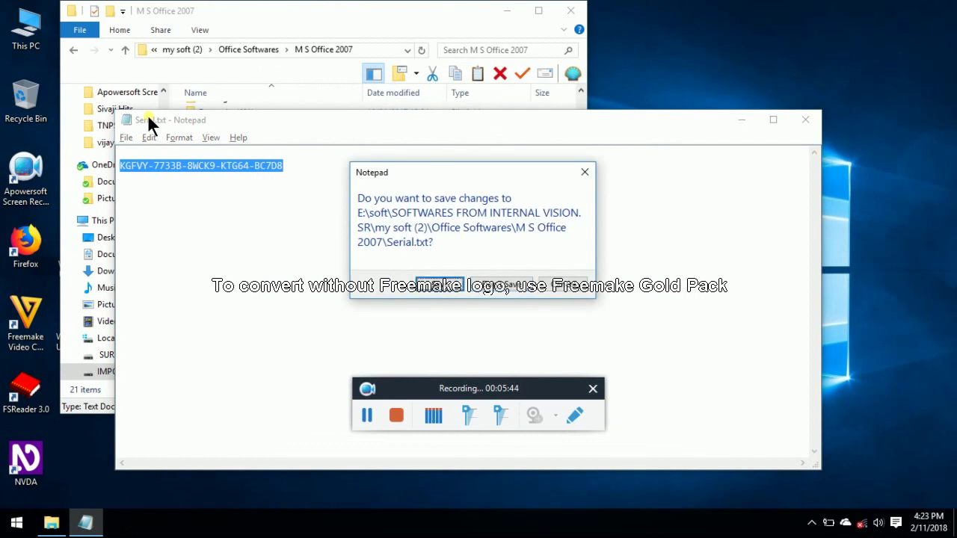
key(Return)
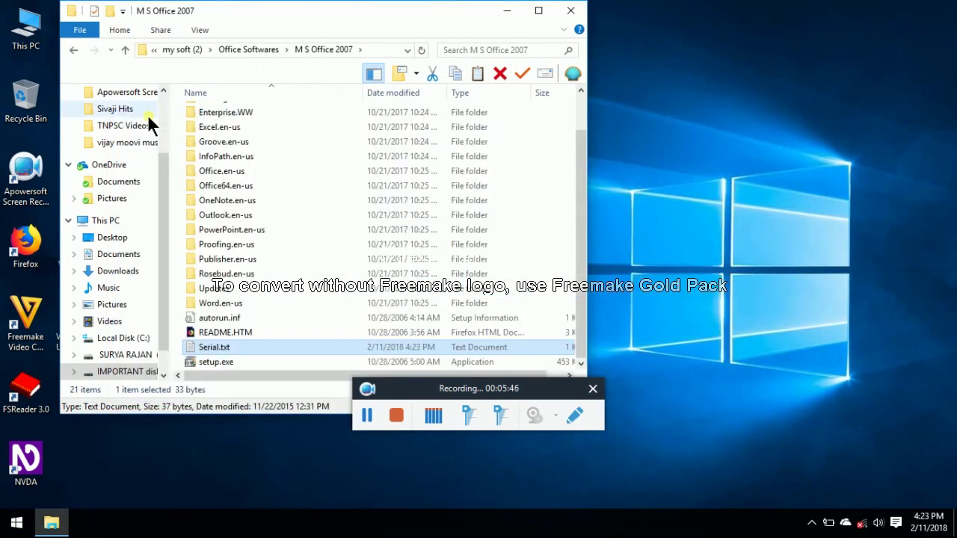
key(alt+F4)
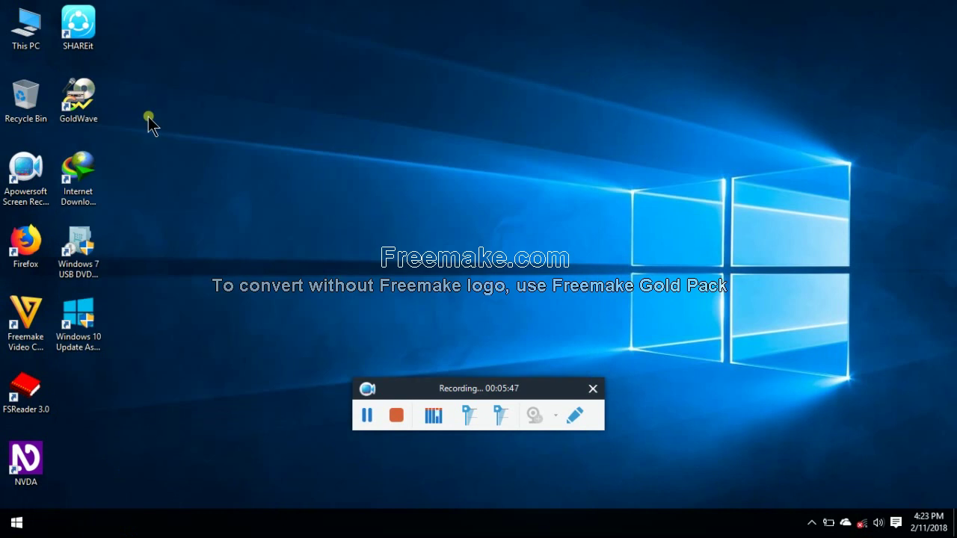